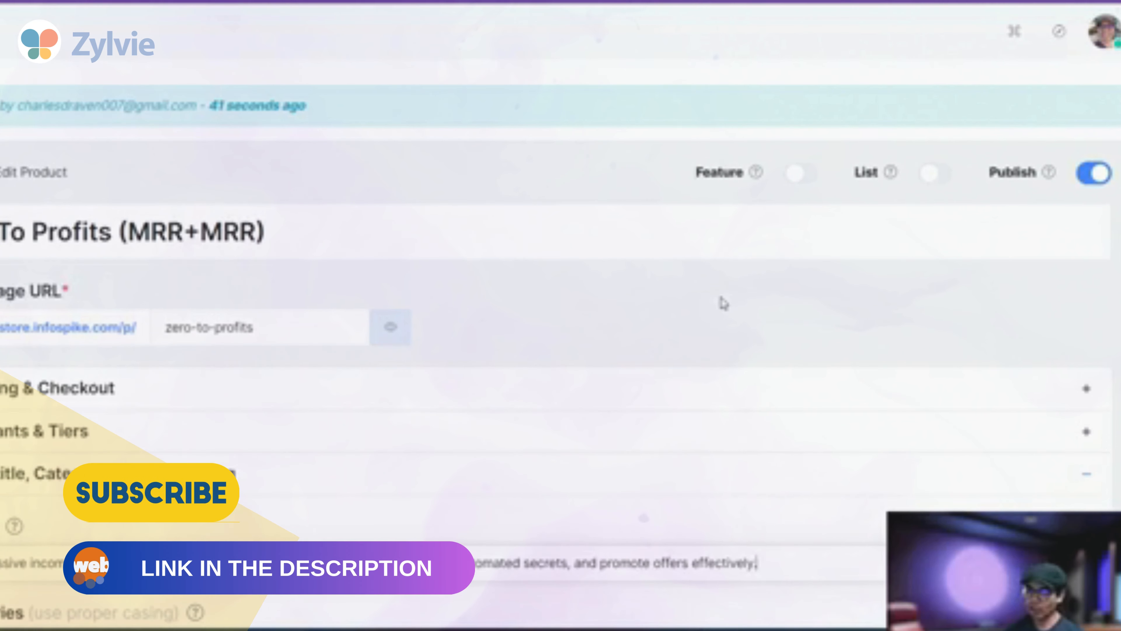
- Save the edited Zero To Profits (MRR+MRR) product and open its public product page
{"action": "scroll", "coordinate": [723, 304], "scroll_direction": "down", "scroll_amount": 15}
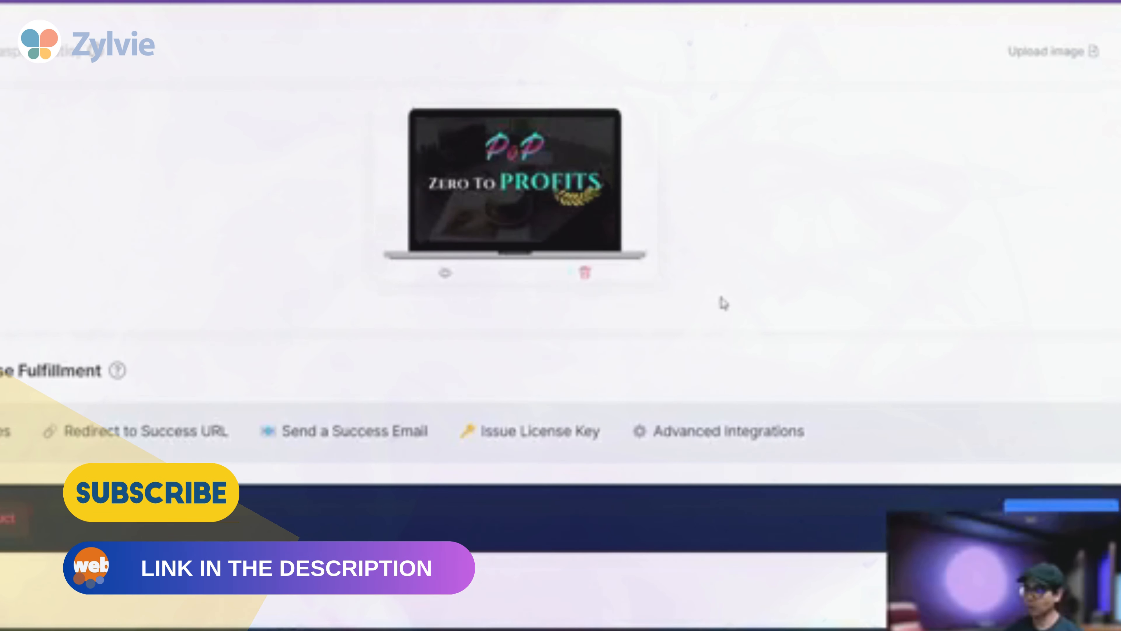
{"action": "left_click", "coordinate": [1062, 517]}
{"action": "left_click", "coordinate": [3, 133]}
- Review the product page's tagline, description and creator profile, and proceed to buy the product
{"action": "scroll", "coordinate": [173, 107], "scroll_direction": "down", "scroll_amount": 5}
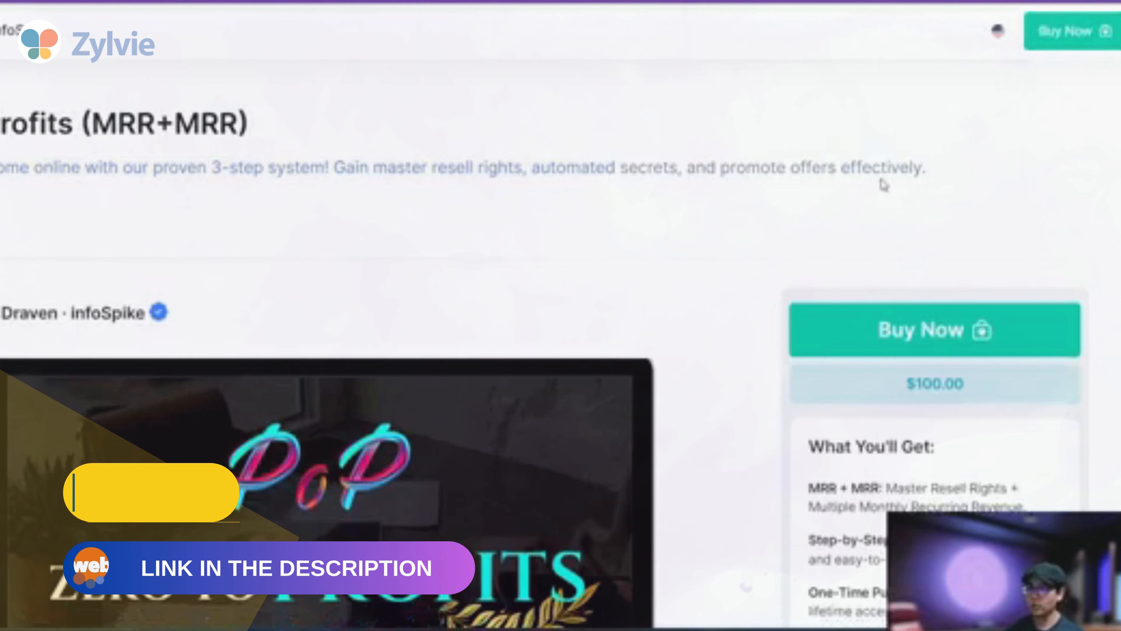
{"action": "left_click_drag", "start_coordinate": [949, 171], "coordinate": [5, 174]}
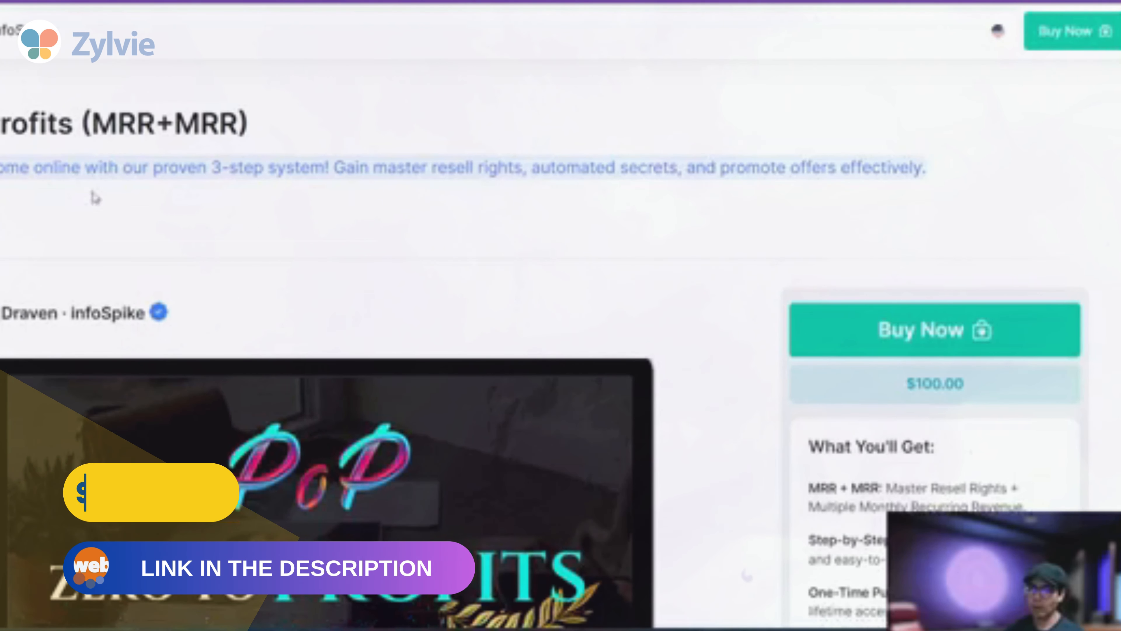
{"action": "scroll", "coordinate": [192, 196], "scroll_direction": "down", "scroll_amount": 20}
{"action": "scroll", "coordinate": [191, 191], "scroll_direction": "up", "scroll_amount": 20}
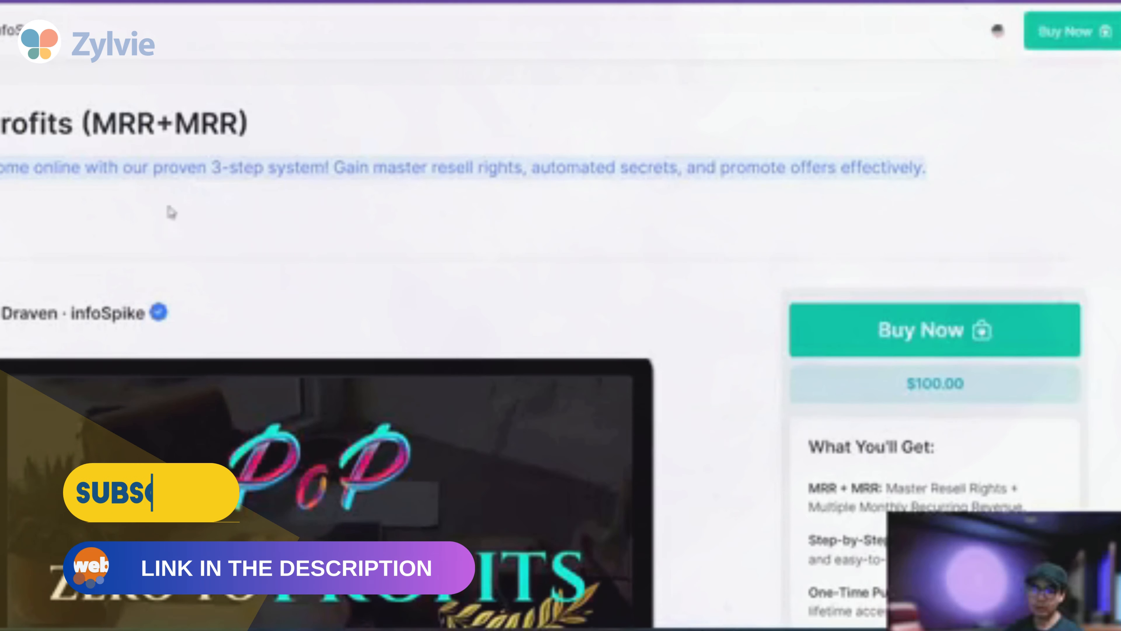
{"action": "left_click", "coordinate": [56, 199]}
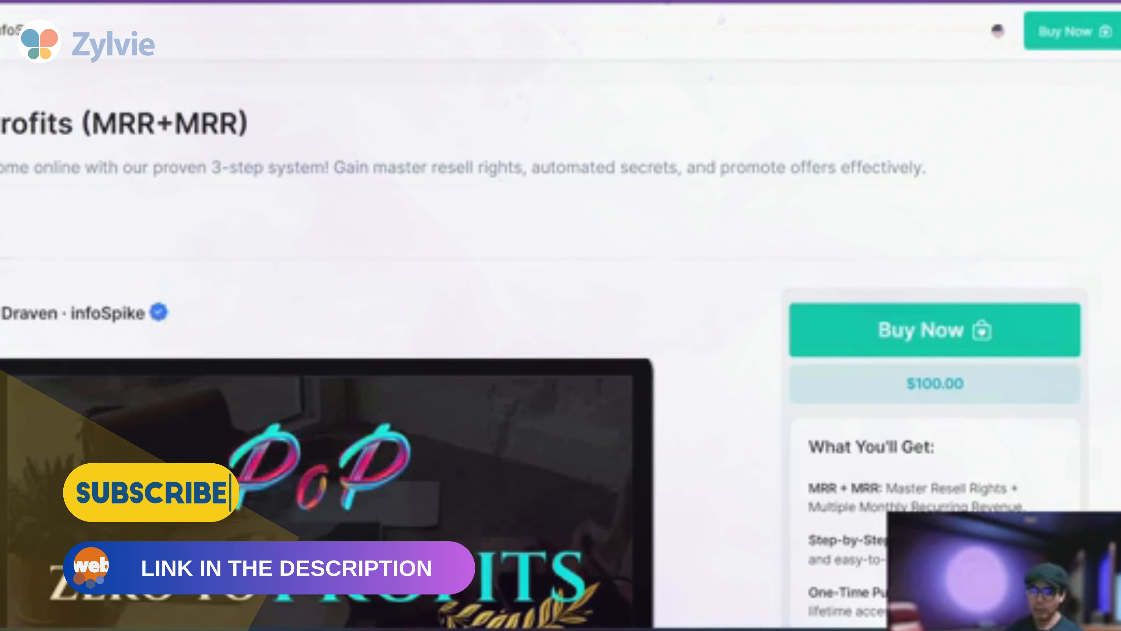
{"action": "left_click", "coordinate": [2, 236]}
{"action": "scroll", "coordinate": [219, 265], "scroll_direction": "down", "scroll_amount": 5}
{"action": "scroll", "coordinate": [220, 265], "scroll_direction": "up", "scroll_amount": 5}
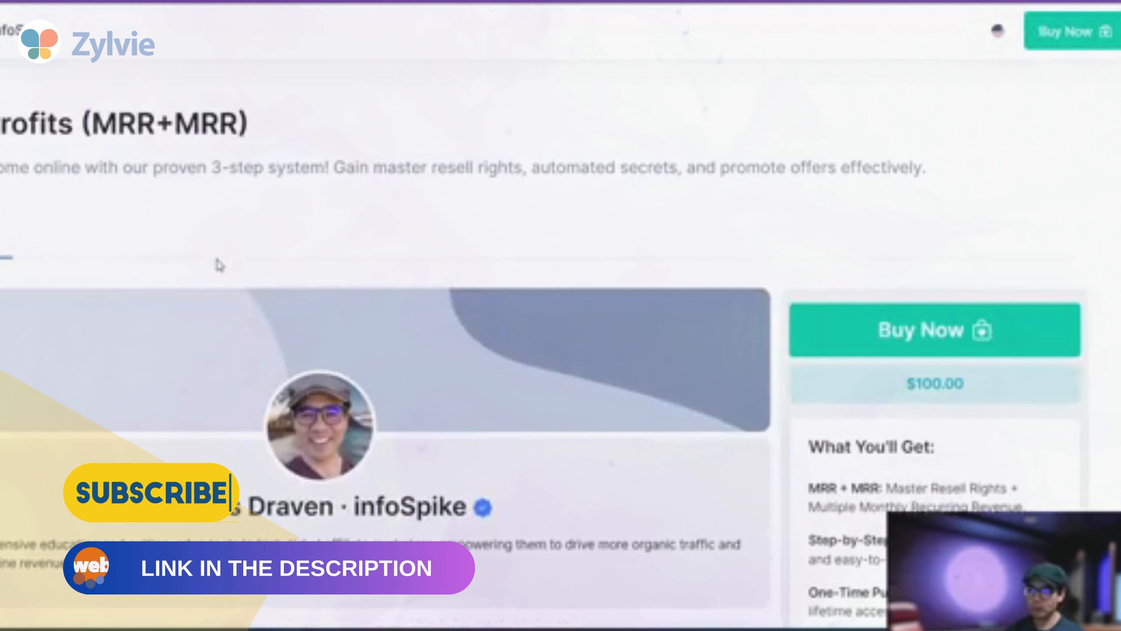
{"action": "left_click", "coordinate": [1, 236]}
{"action": "scroll", "coordinate": [491, 213], "scroll_direction": "down", "scroll_amount": 10}
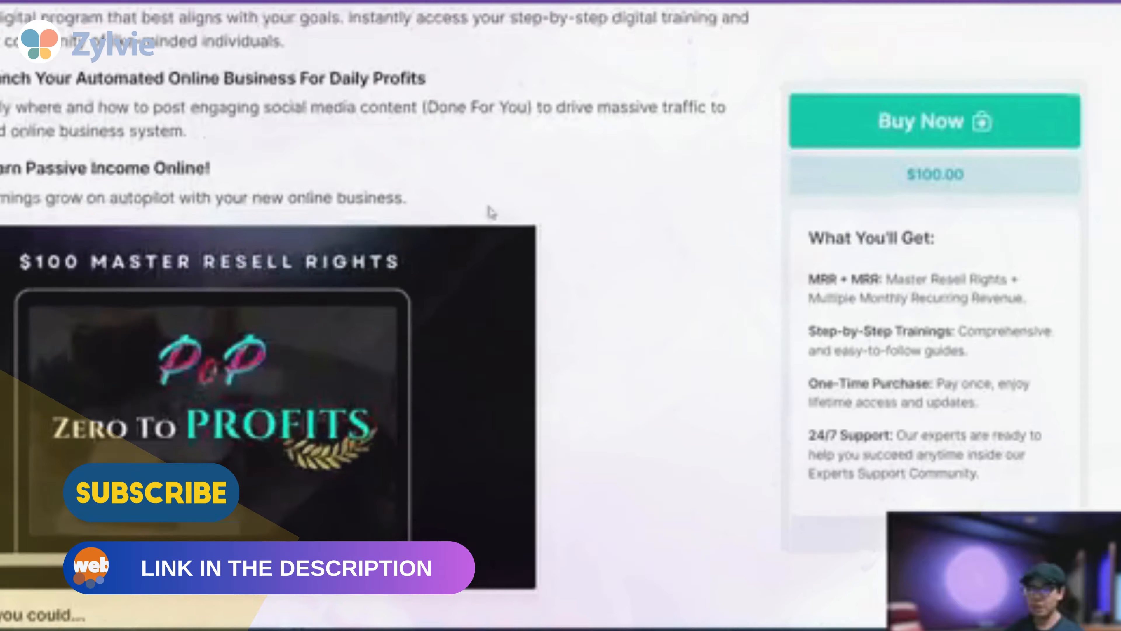
{"action": "scroll", "coordinate": [492, 213], "scroll_direction": "up", "scroll_amount": 10}
{"action": "scroll", "coordinate": [492, 213], "scroll_direction": "down", "scroll_amount": 10}
{"action": "scroll", "coordinate": [492, 213], "scroll_direction": "up", "scroll_amount": 10}
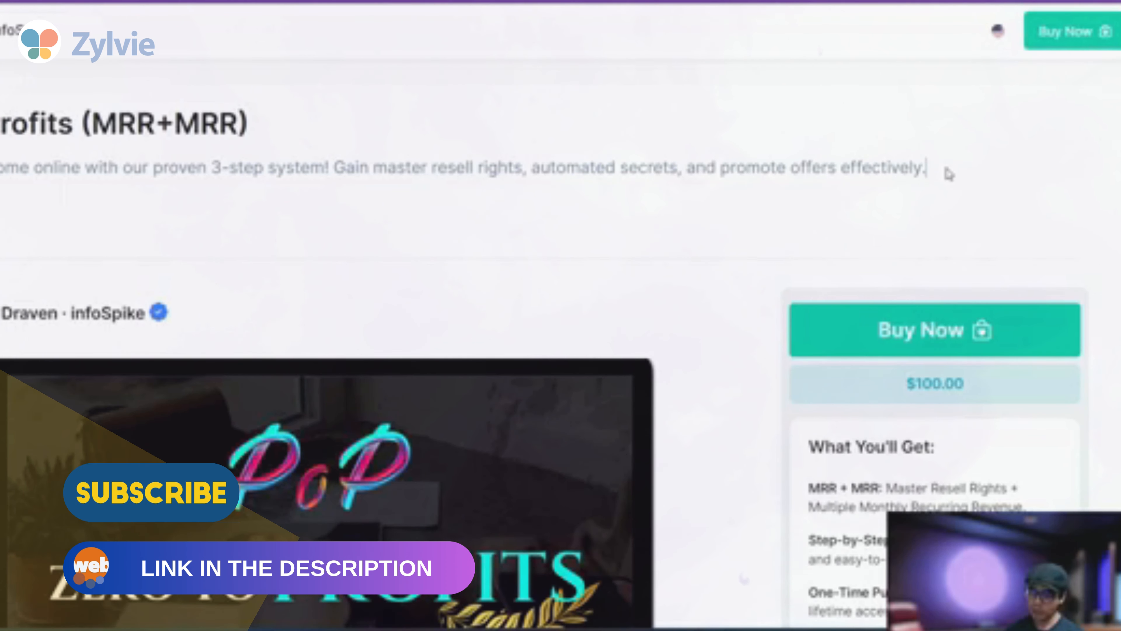
{"action": "left_click_drag", "start_coordinate": [954, 184], "coordinate": [953, 133]}
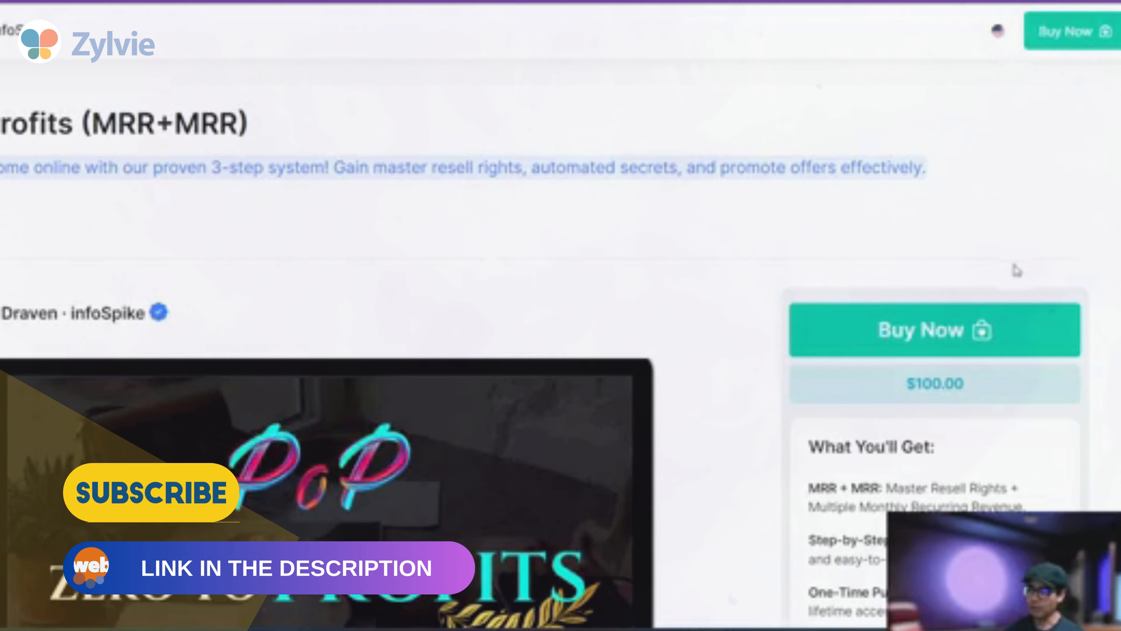
{"action": "left_click", "coordinate": [940, 333]}
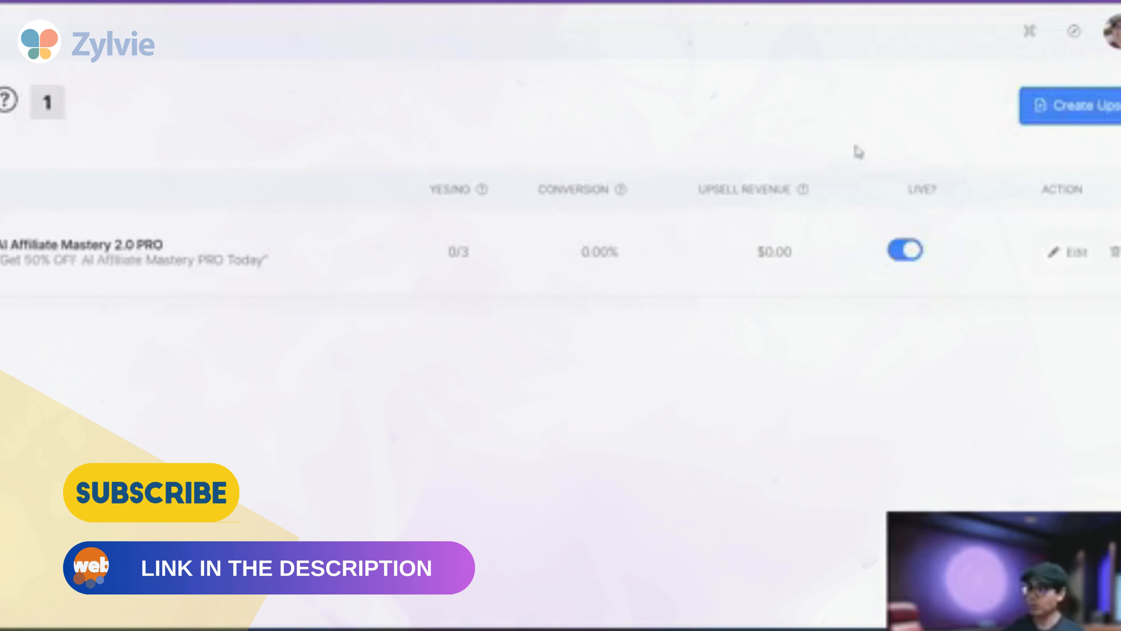
- Create a new upsell with Digital Side Hustle Blueprint as the product to upsell
{"action": "left_click", "coordinate": [1061, 118]}
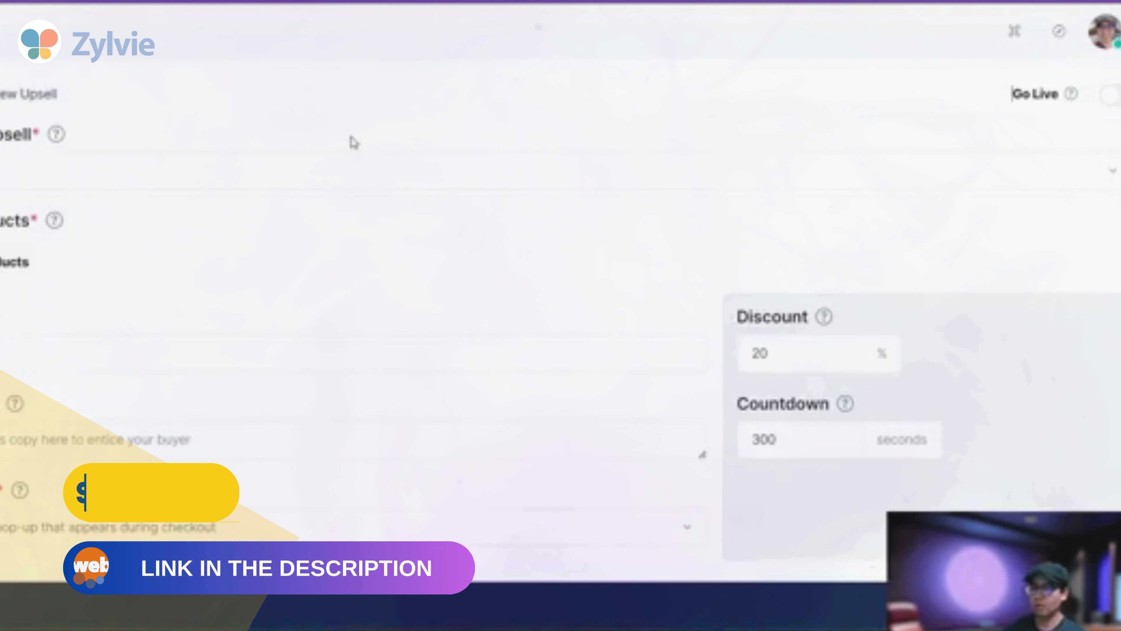
{"action": "left_click", "coordinate": [76, 173]}
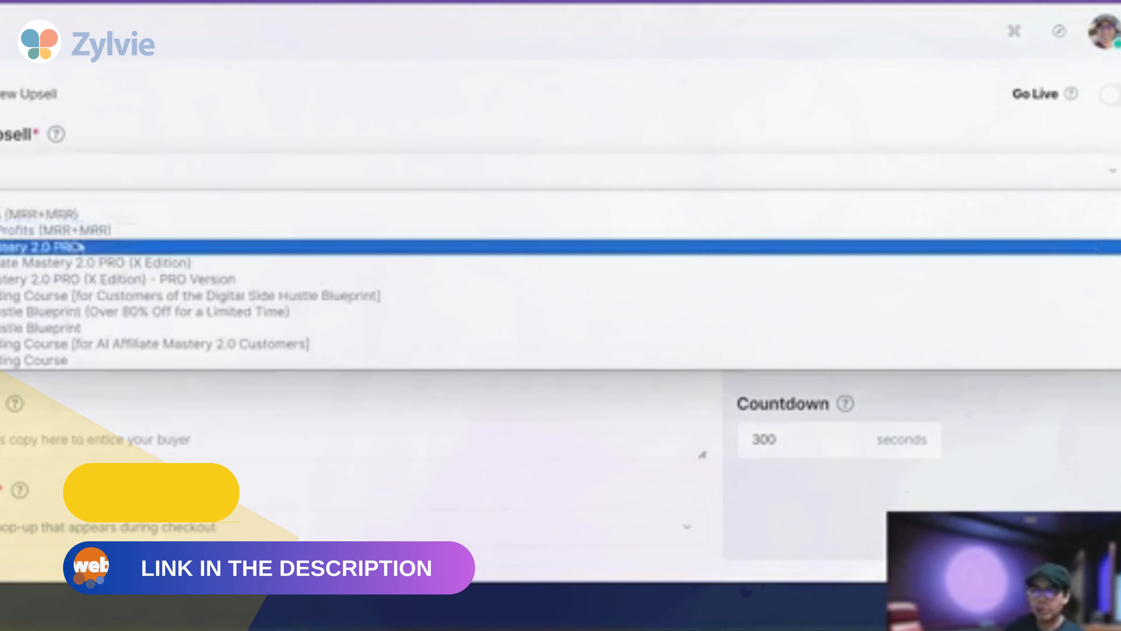
{"action": "left_click", "coordinate": [166, 137]}
{"action": "left_click", "coordinate": [85, 170]}
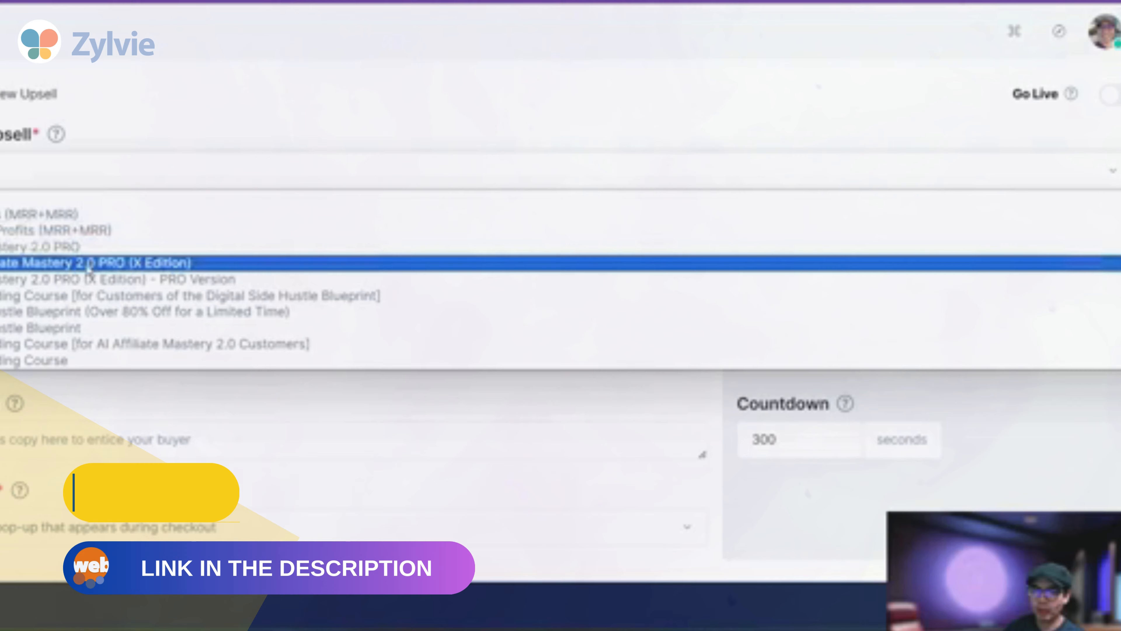
{"action": "left_click", "coordinate": [71, 329]}
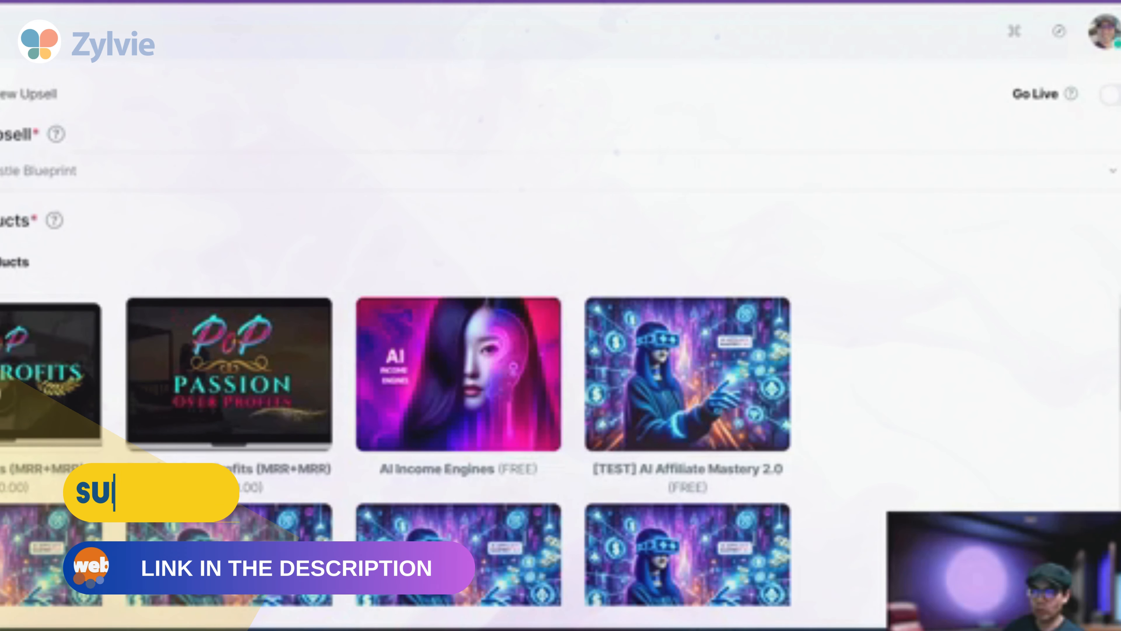
- Title the upsell "50% Off My Blueprint"
{"action": "scroll", "coordinate": [437, 216], "scroll_direction": "down", "scroll_amount": 10}
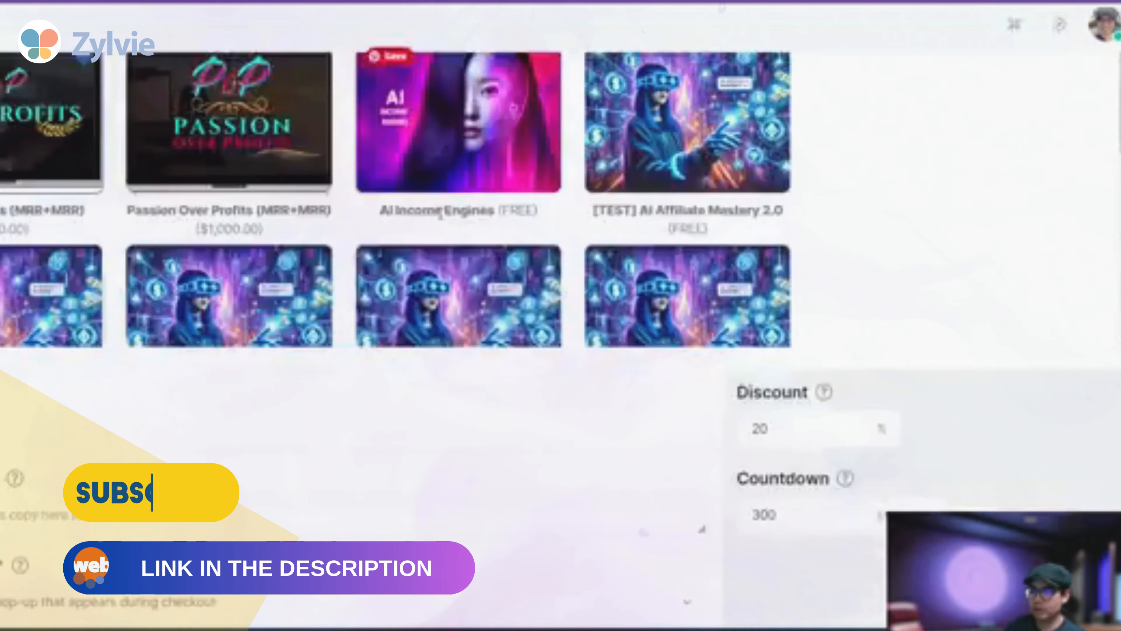
{"action": "scroll", "coordinate": [439, 216], "scroll_direction": "up", "scroll_amount": 3}
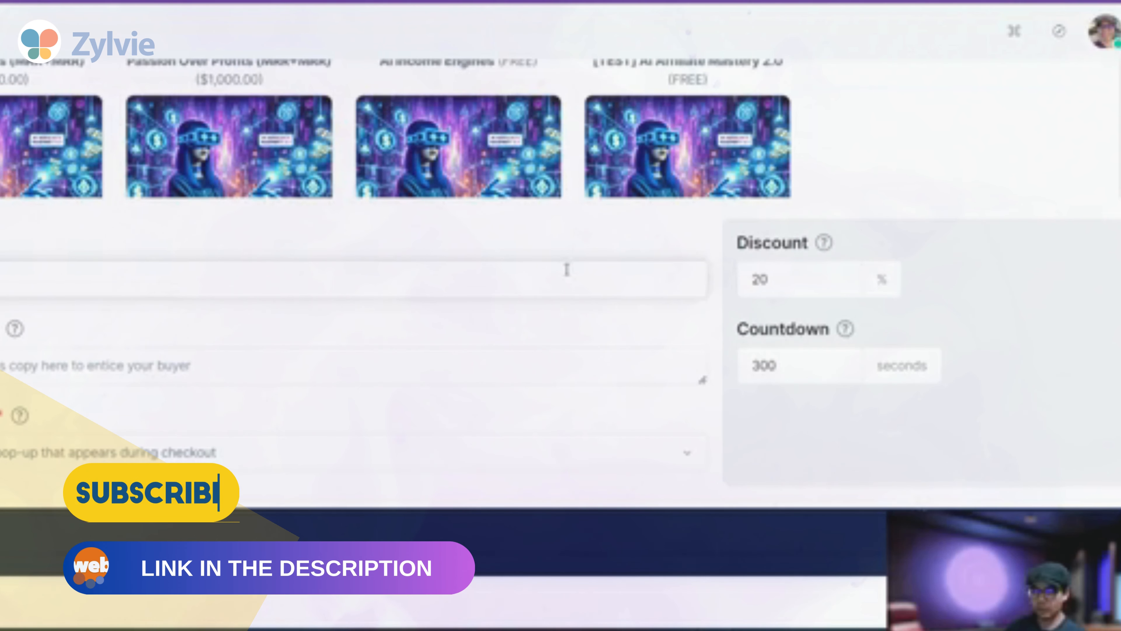
{"action": "type", "text": "Blueprint"}
- Write sales copy for the upsell ending in "have been making money online using a very simple side hustle blueprint."
{"action": "left_click", "coordinate": [421, 367]}
{"action": "type", "text": "G"}
{"action": "key", "text": "BackSpace"}
{"action": "type", "text": "G"}
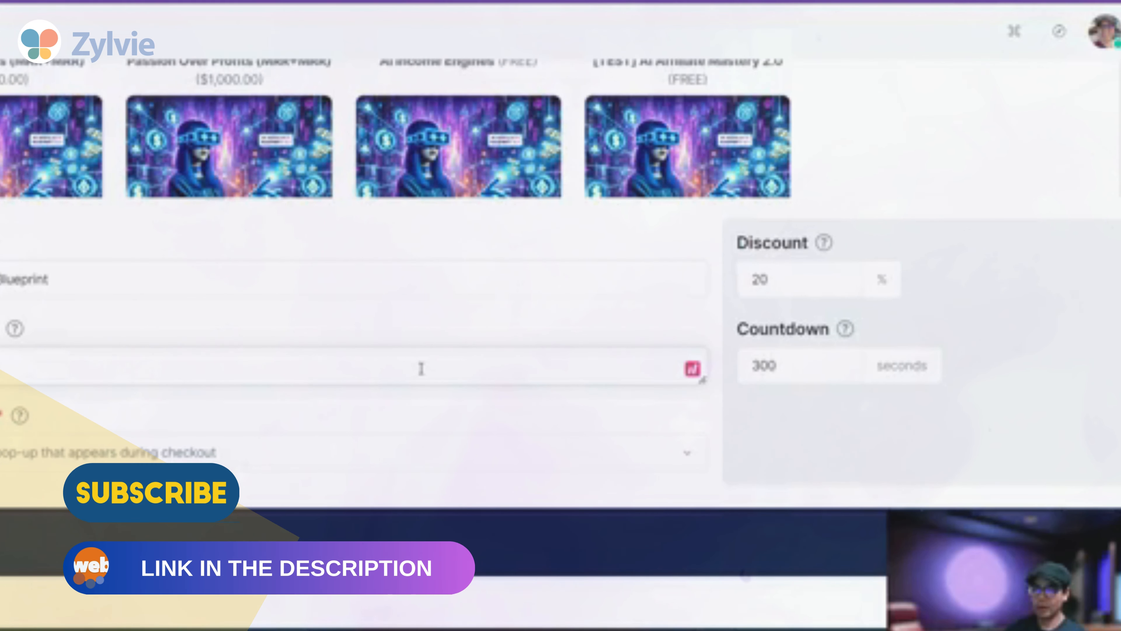
{"action": "type", "text": "ve been making"}
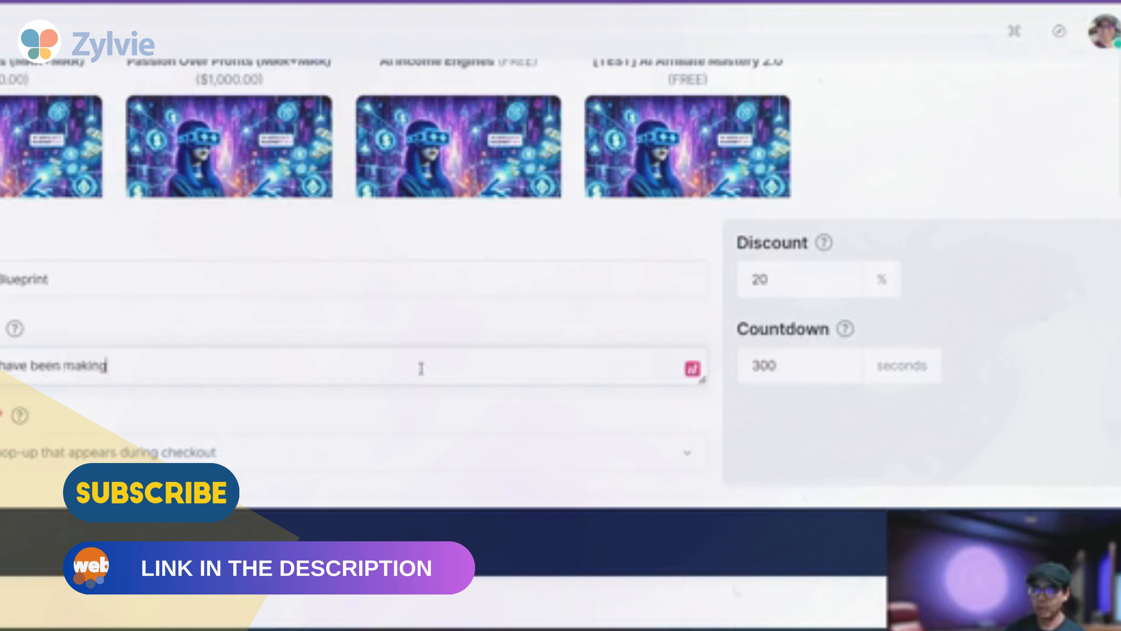
{"action": "type", "text": " money online"}
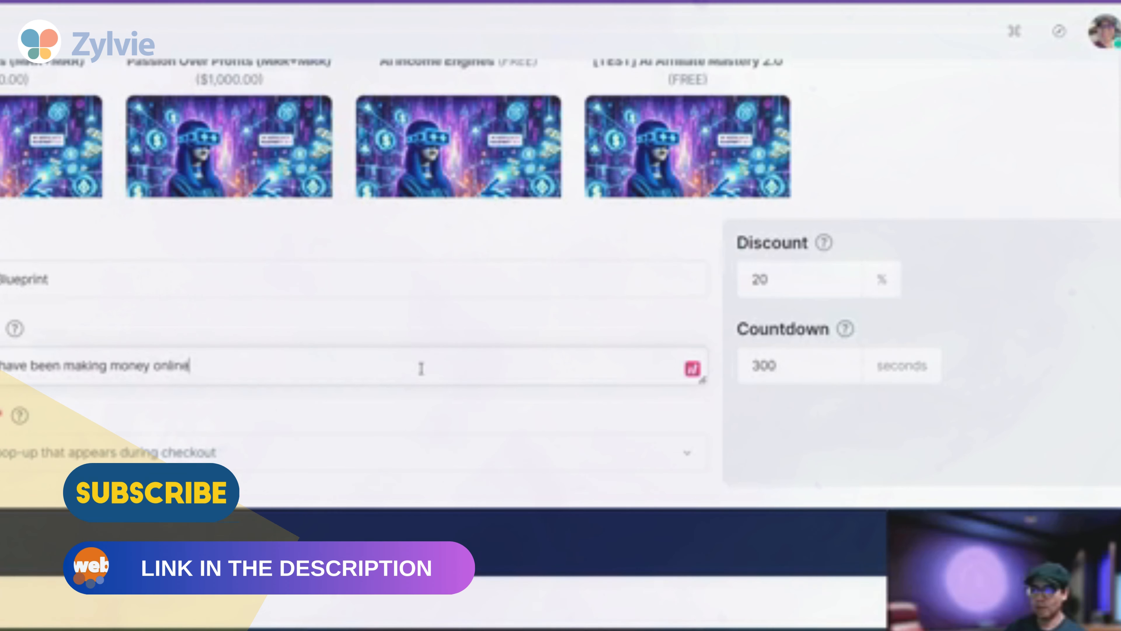
{"action": "type", "text": " using"}
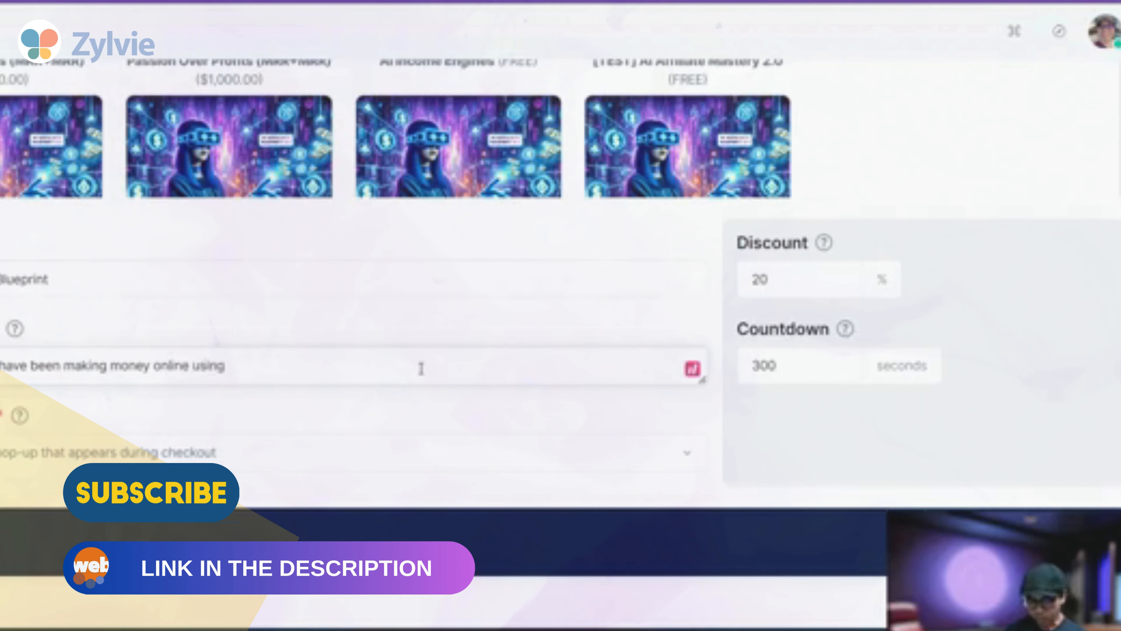
{"action": "type", "text": " a"}
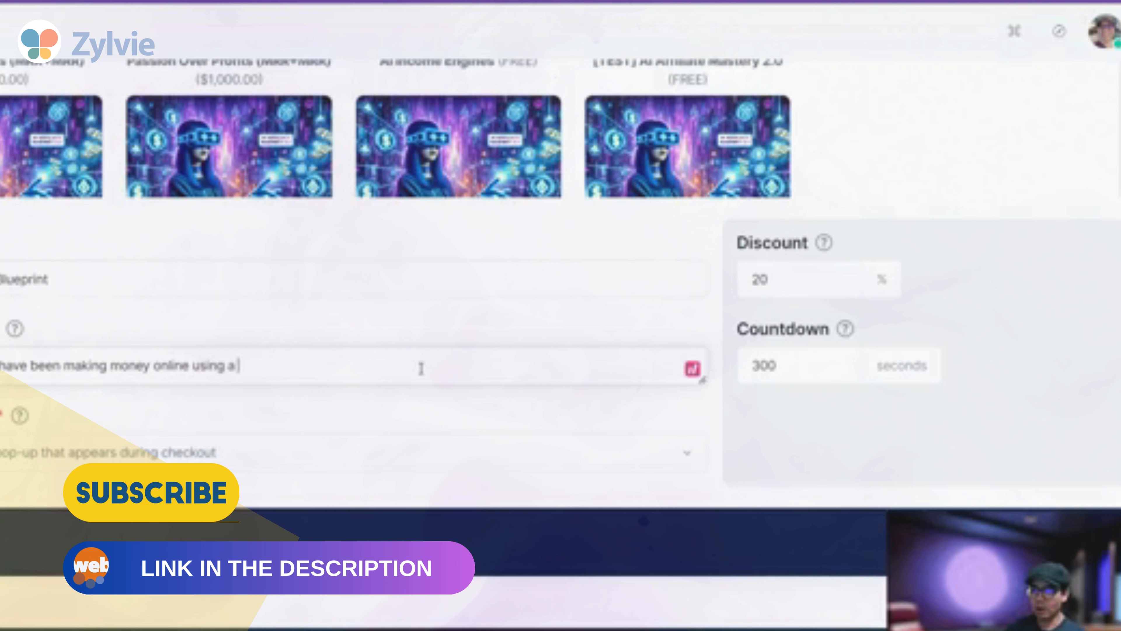
{"action": "type", "text": " very simple app"}
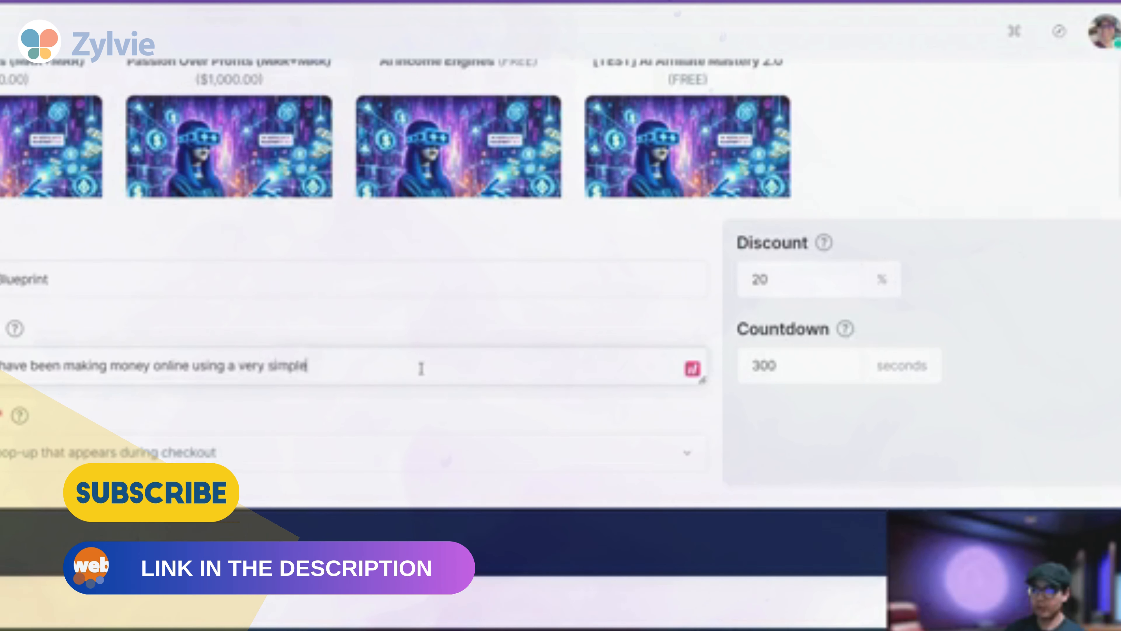
{"action": "key", "text": "BackSpace"}
{"action": "key", "text": "BackSpace"}
{"action": "key", "text": "BackSpace"}
{"action": "key", "text": "BackSpace"}
{"action": "type", "text": "side hustle blueprint."}
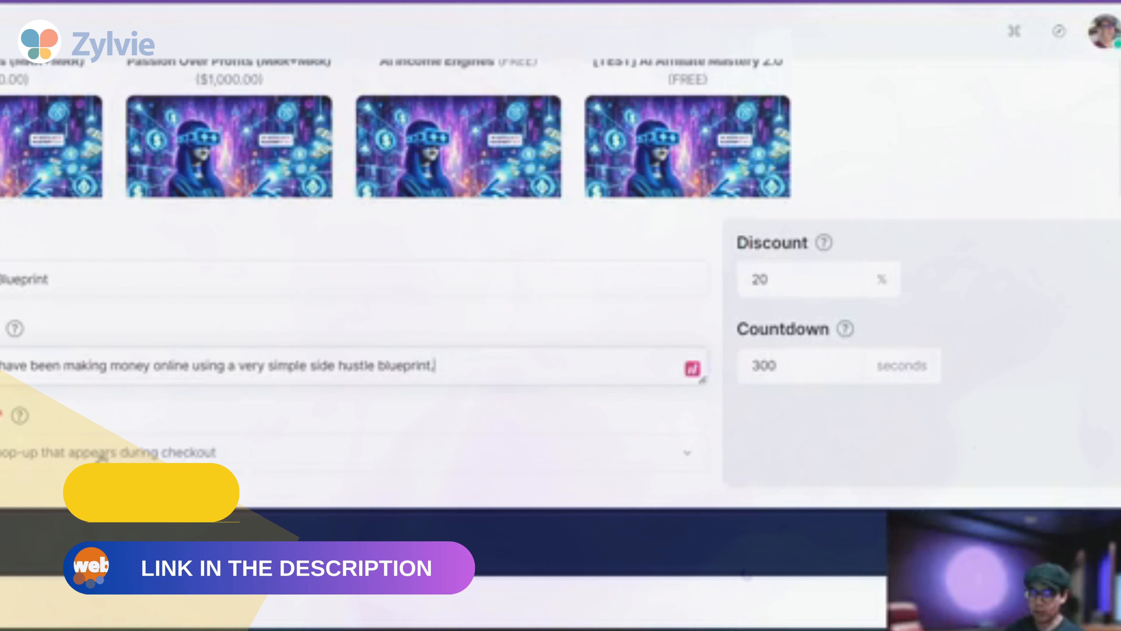
- Choose the upsell type that fades in below the cart during checkout and set the discount to 50%
{"action": "left_click", "coordinate": [72, 455]}
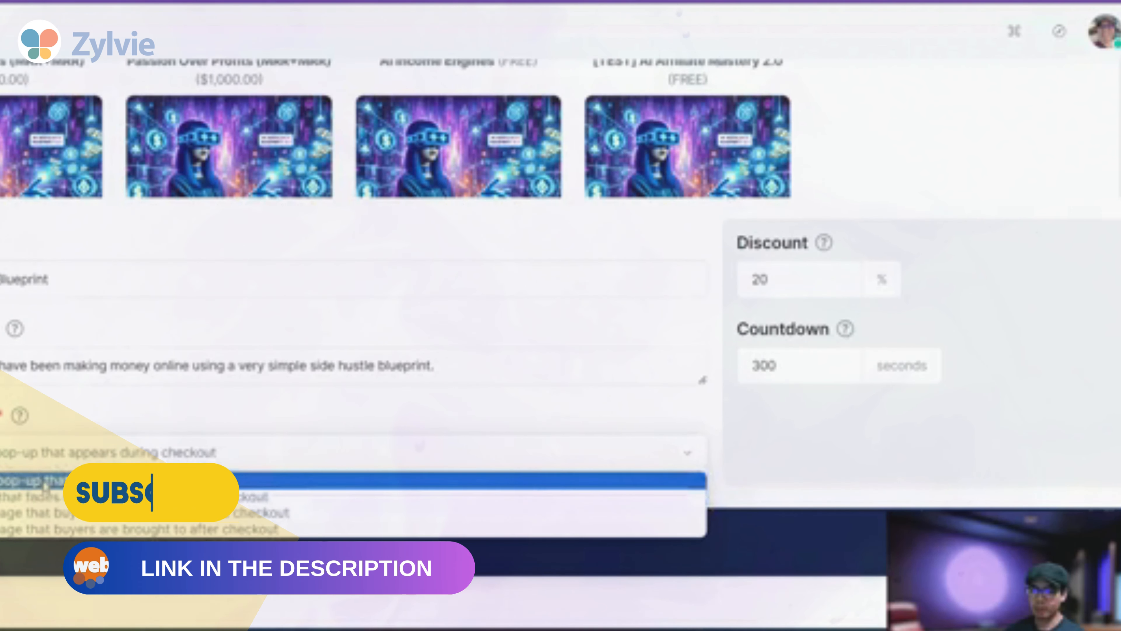
{"action": "left_click", "coordinate": [51, 495]}
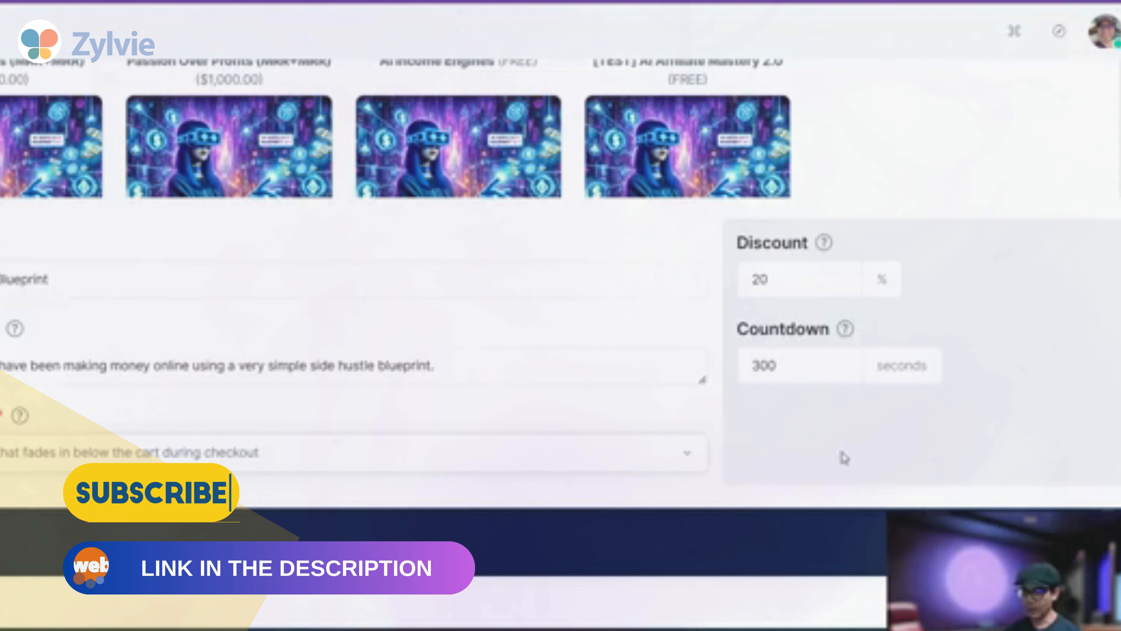
{"action": "scroll", "coordinate": [841, 452], "scroll_direction": "down", "scroll_amount": 4}
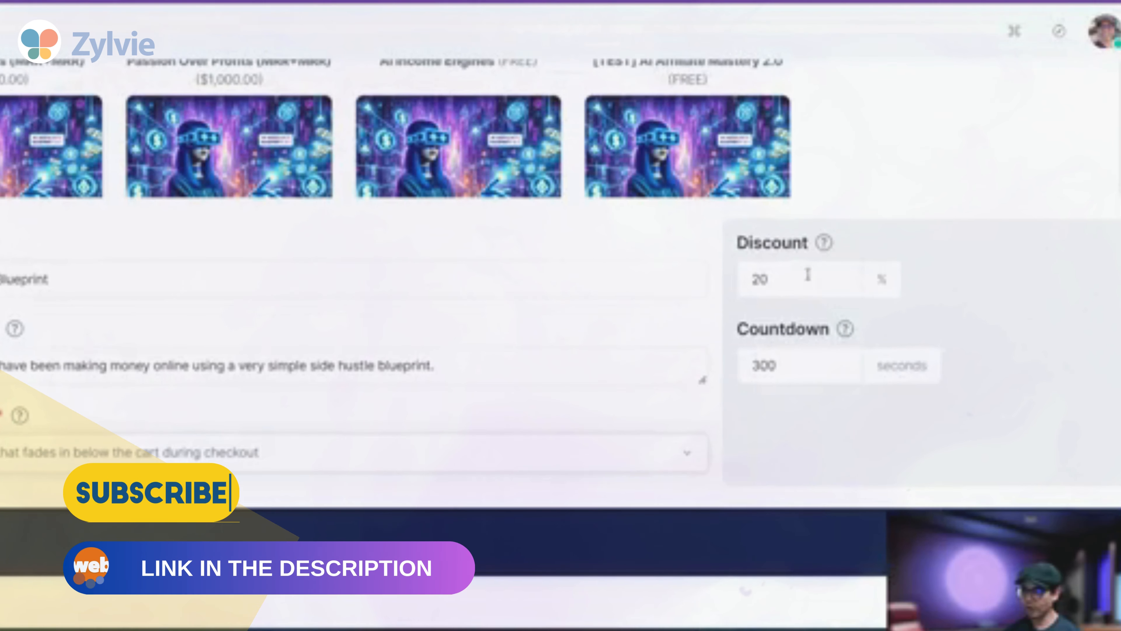
{"action": "left_click_drag", "start_coordinate": [808, 277], "coordinate": [696, 268]}
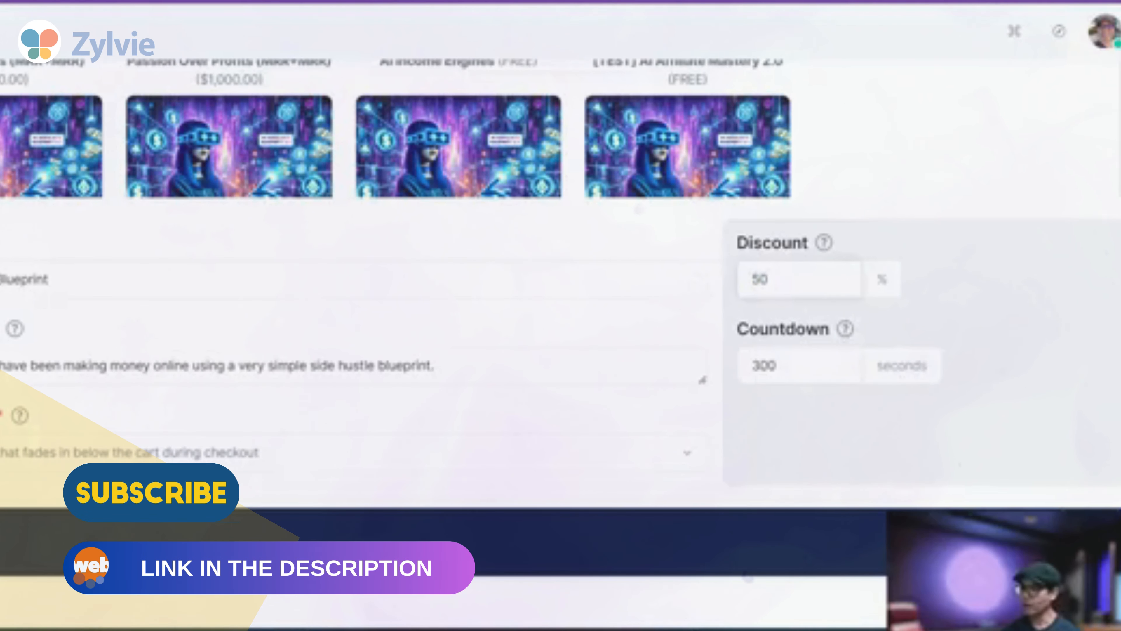
- Save the new Digital Side Hustle Blueprint upsell and set it live
{"action": "left_click", "coordinate": [746, 572]}
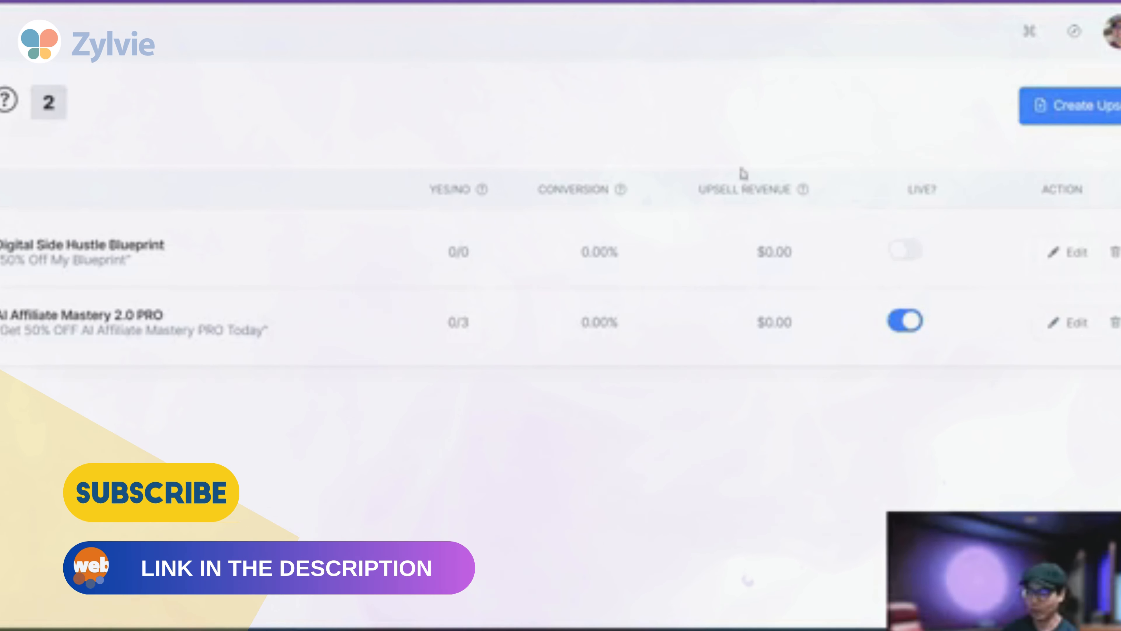
{"action": "left_click", "coordinate": [912, 258]}
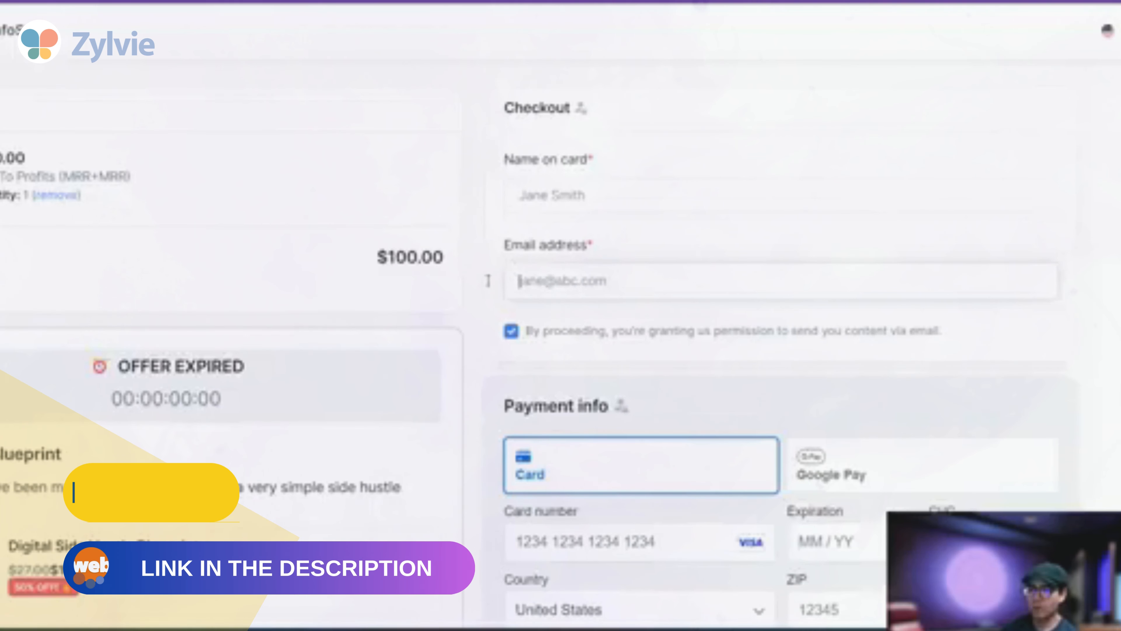
- Examine the Zero To Profits checkout page, including the cart total and the upsell offer below the cart
{"action": "scroll", "coordinate": [321, 206], "scroll_direction": "down", "scroll_amount": 3}
{"action": "scroll", "coordinate": [321, 206], "scroll_direction": "up", "scroll_amount": 3}
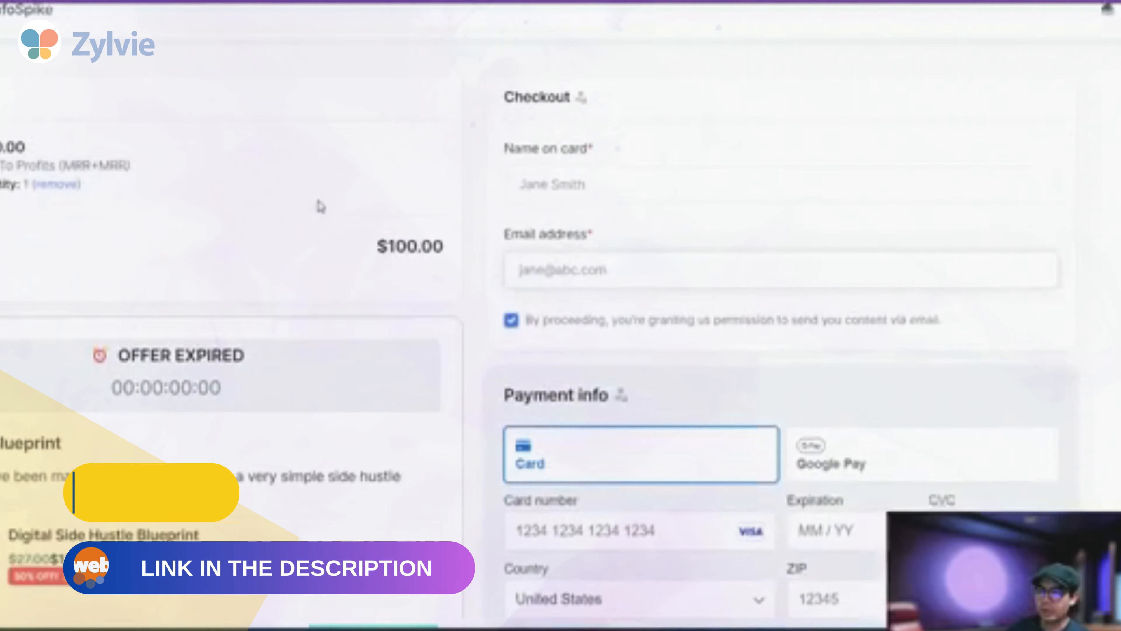
{"action": "scroll", "coordinate": [322, 206], "scroll_direction": "down", "scroll_amount": 3}
{"action": "scroll", "coordinate": [320, 206], "scroll_direction": "up", "scroll_amount": 3}
{"action": "scroll", "coordinate": [321, 206], "scroll_direction": "down", "scroll_amount": 3}
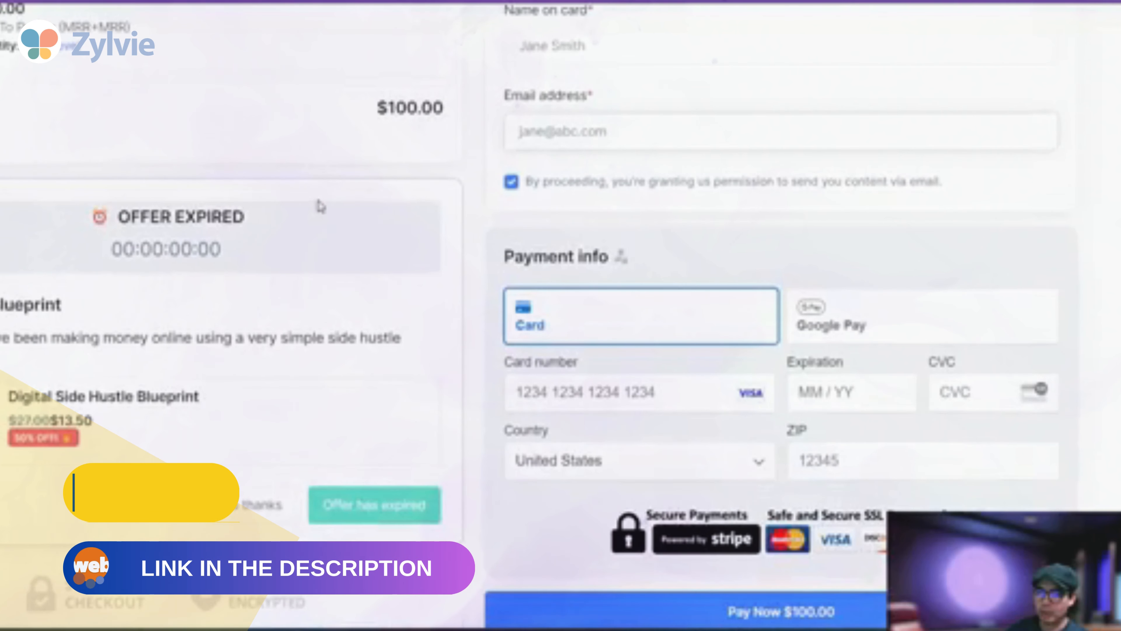
{"action": "scroll", "coordinate": [387, 279], "scroll_direction": "up", "scroll_amount": 3}
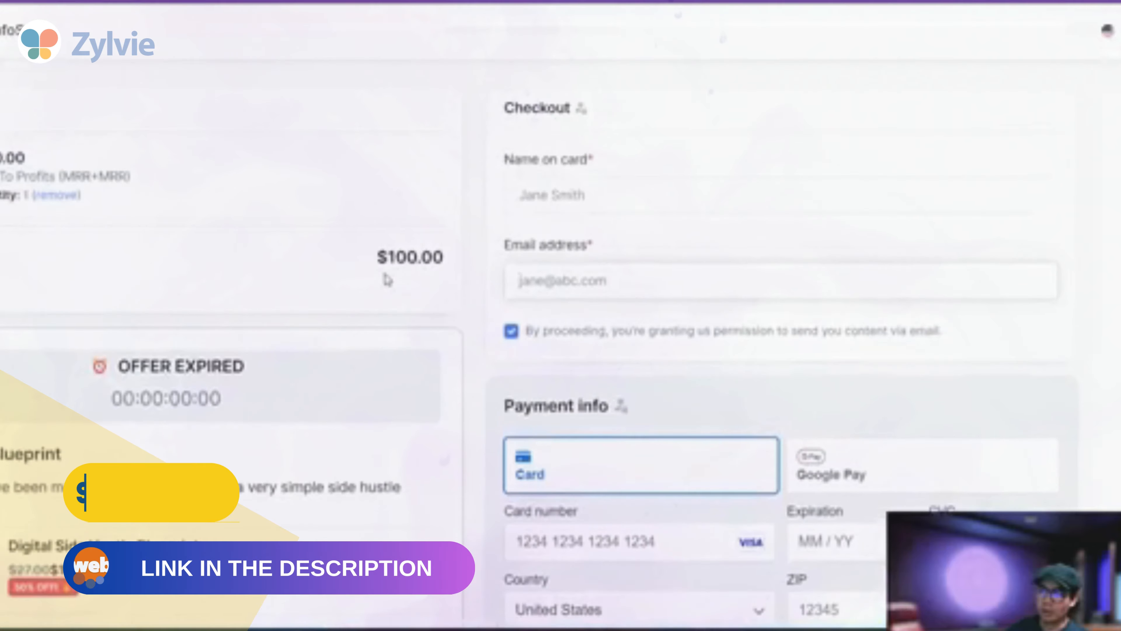
{"action": "scroll", "coordinate": [387, 279], "scroll_direction": "down", "scroll_amount": 2}
{"action": "scroll", "coordinate": [388, 279], "scroll_direction": "up", "scroll_amount": 2}
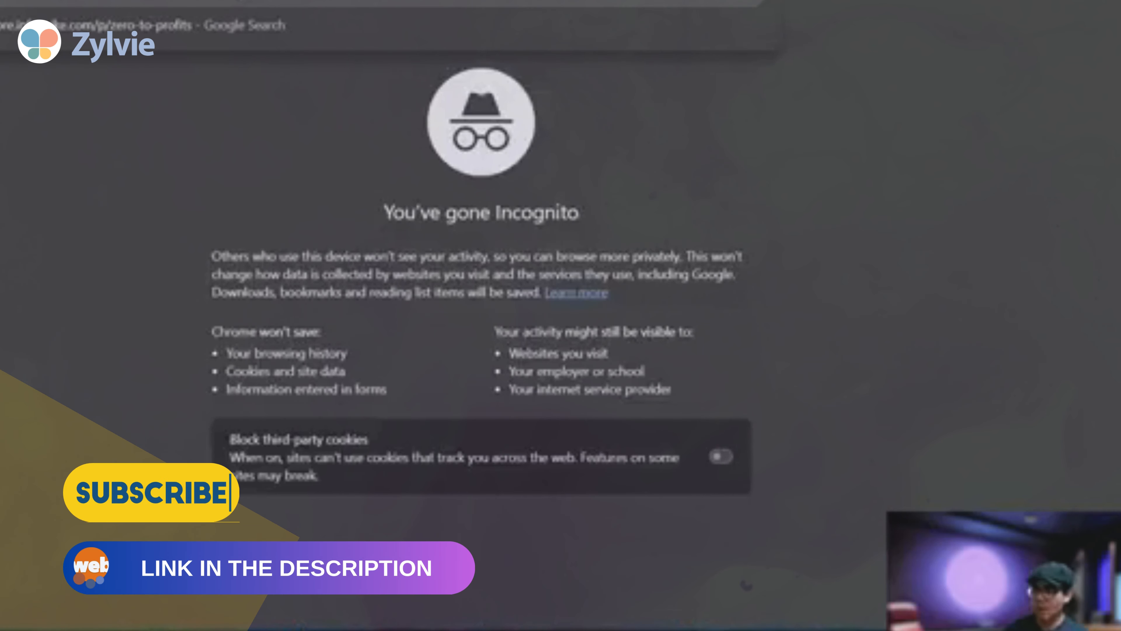
- Load the zero-to-profits product page in the incognito window, accept the cookies and proceed to checkout
{"action": "key", "text": "Return"}
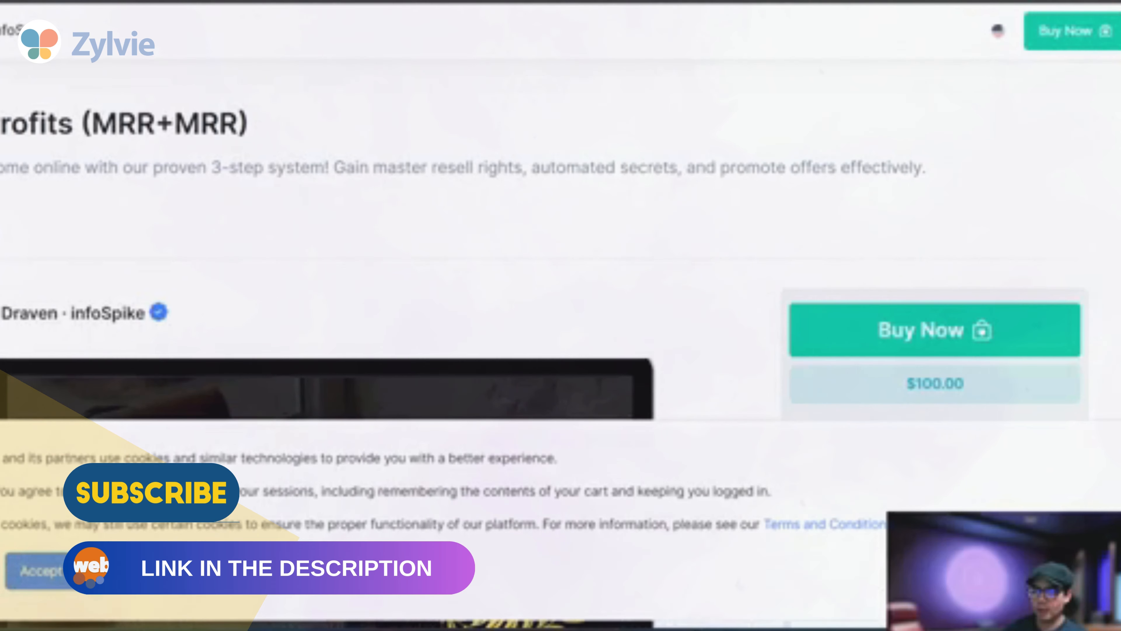
{"action": "left_click", "coordinate": [37, 570]}
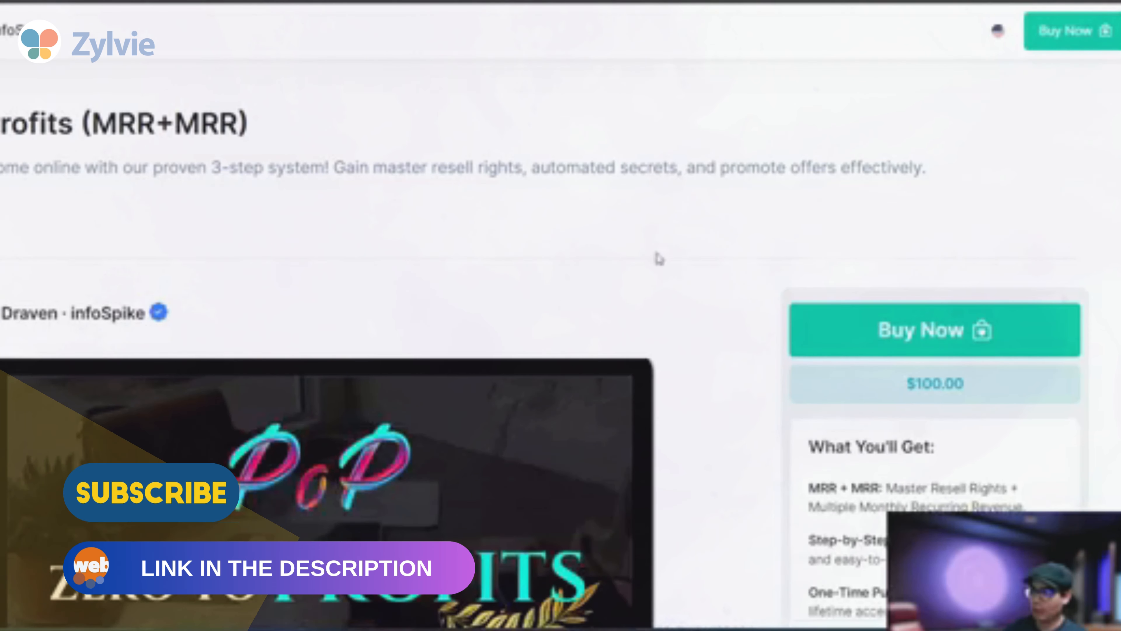
{"action": "left_click", "coordinate": [876, 334]}
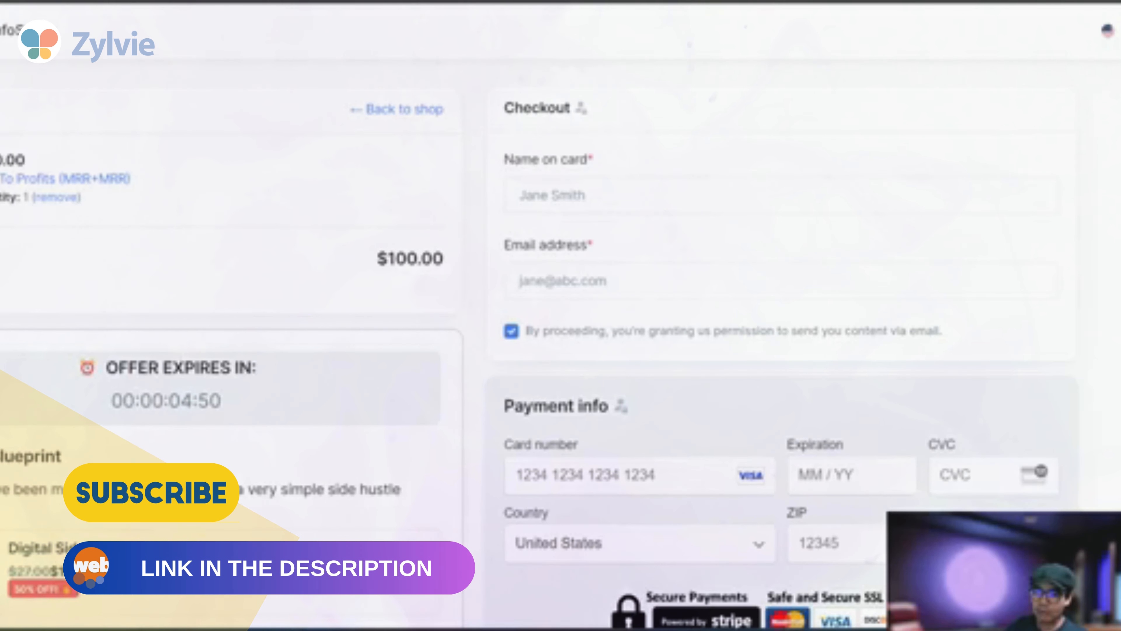
- Examine the upsell offer's countdown, discount and copy on the incognito checkout page
{"action": "scroll", "coordinate": [173, 426], "scroll_direction": "down", "scroll_amount": 2}
{"action": "scroll", "coordinate": [172, 426], "scroll_direction": "down", "scroll_amount": 6}
{"action": "scroll", "coordinate": [175, 426], "scroll_direction": "up", "scroll_amount": 8}
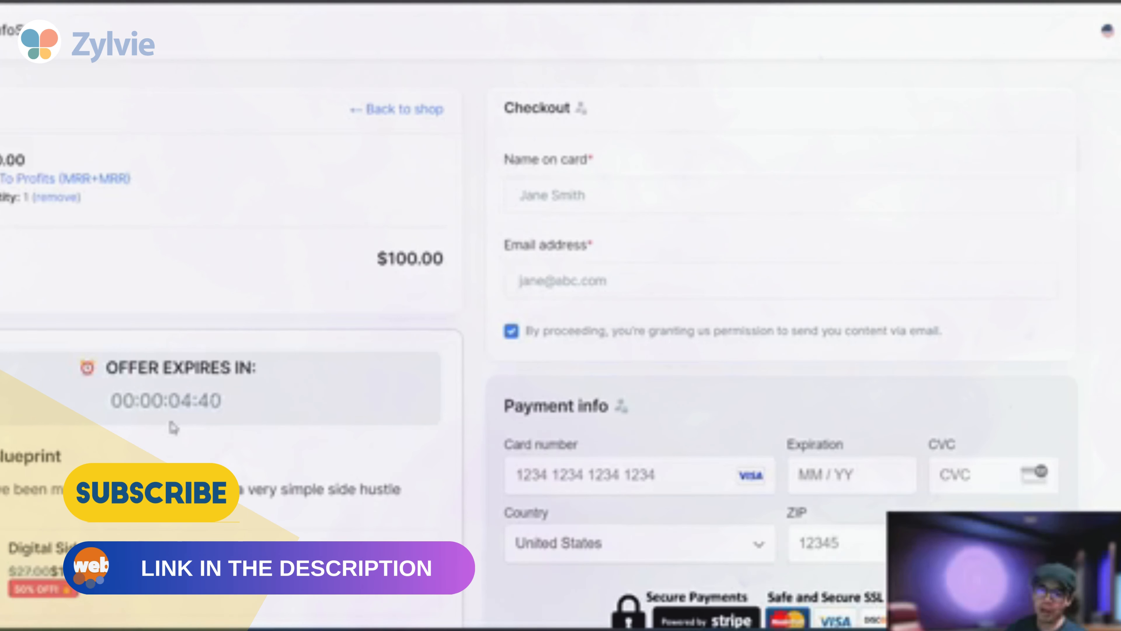
{"action": "scroll", "coordinate": [173, 427], "scroll_direction": "down", "scroll_amount": 5}
{"action": "scroll", "coordinate": [172, 428], "scroll_direction": "up", "scroll_amount": 5}
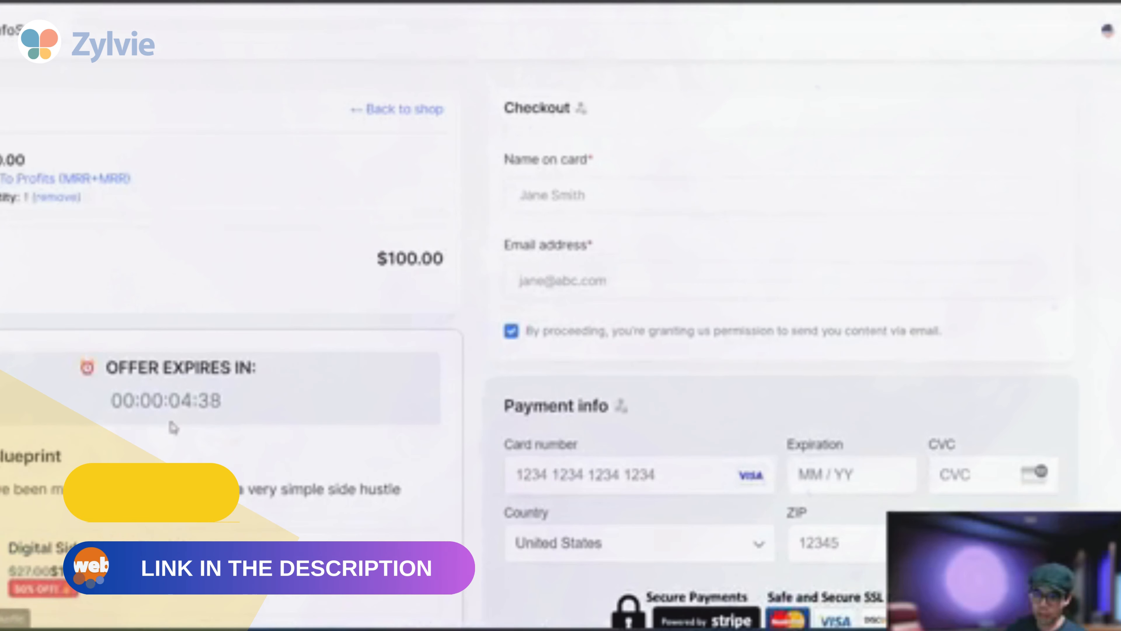